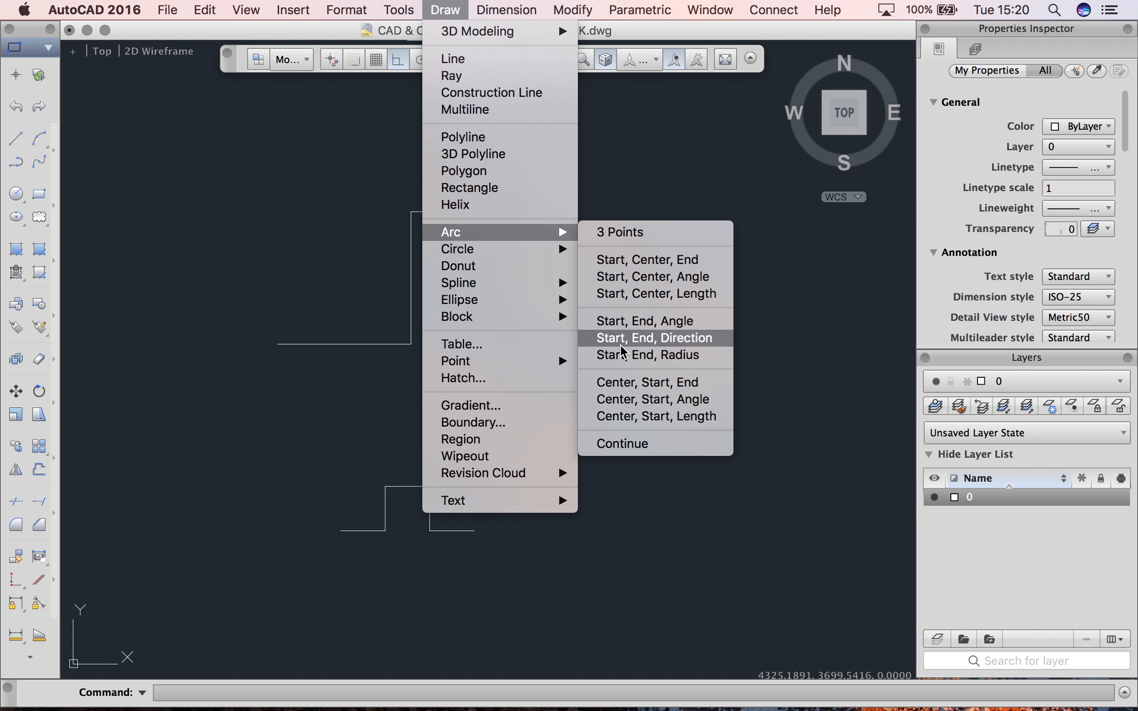
left_click(348, 264)
left_click(351, 271)
key("Escape")
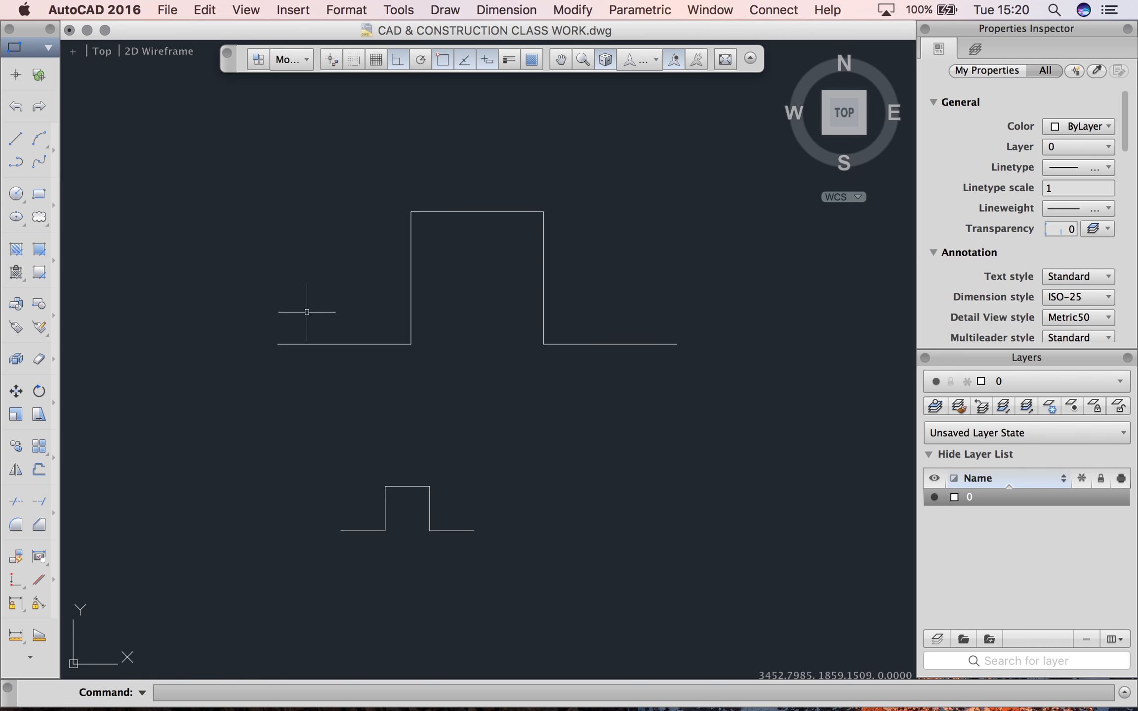
Delete the top line and the right vertical line of the larger door outline.
left_click(559, 285)
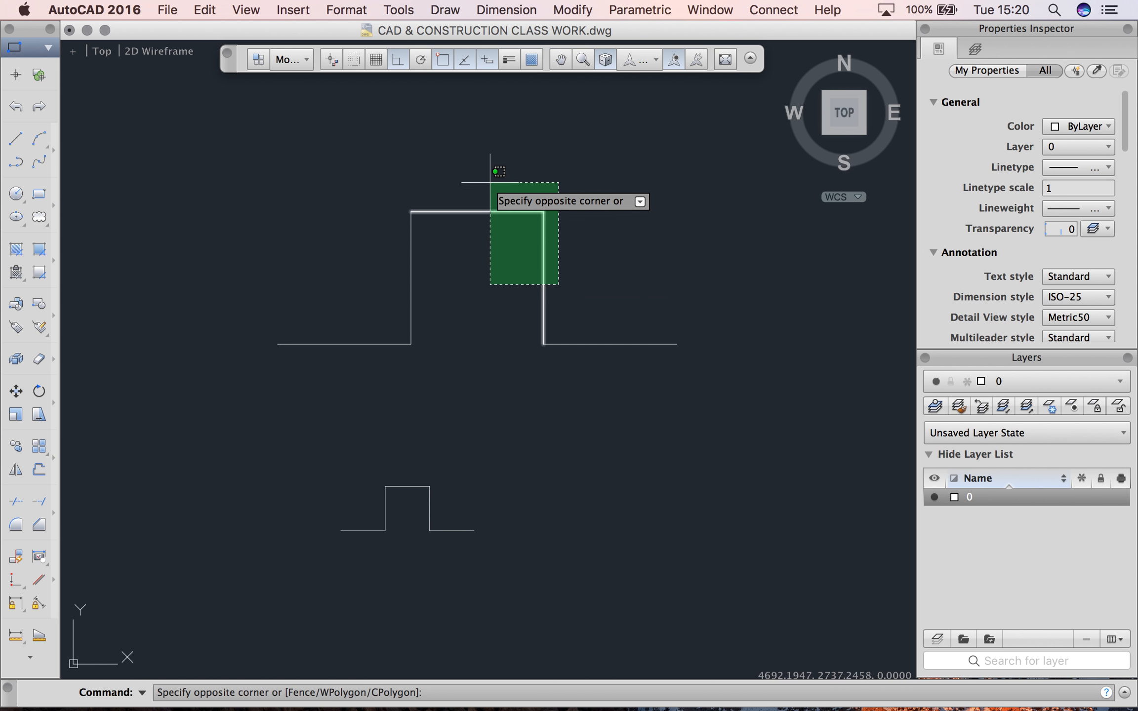
left_click(497, 173)
key("Delete")
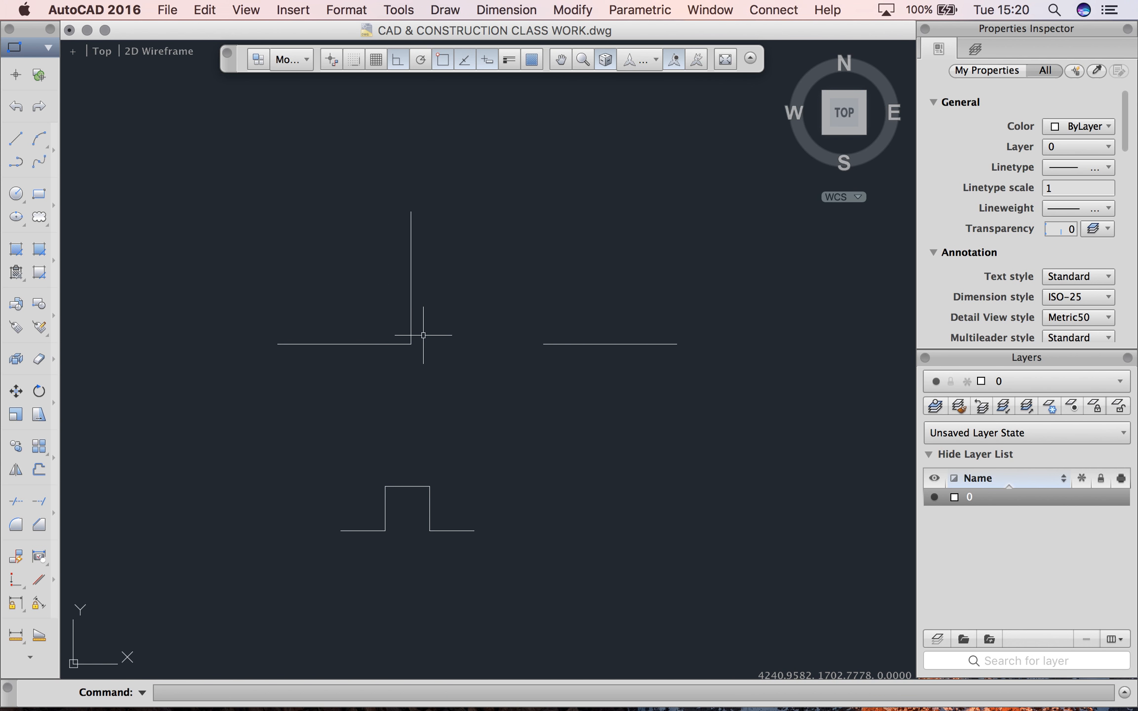
Measure the distance across the larger opening, from the foot of the vertical line to the near endpoint of the right horizontal line.
left_click(16, 635)
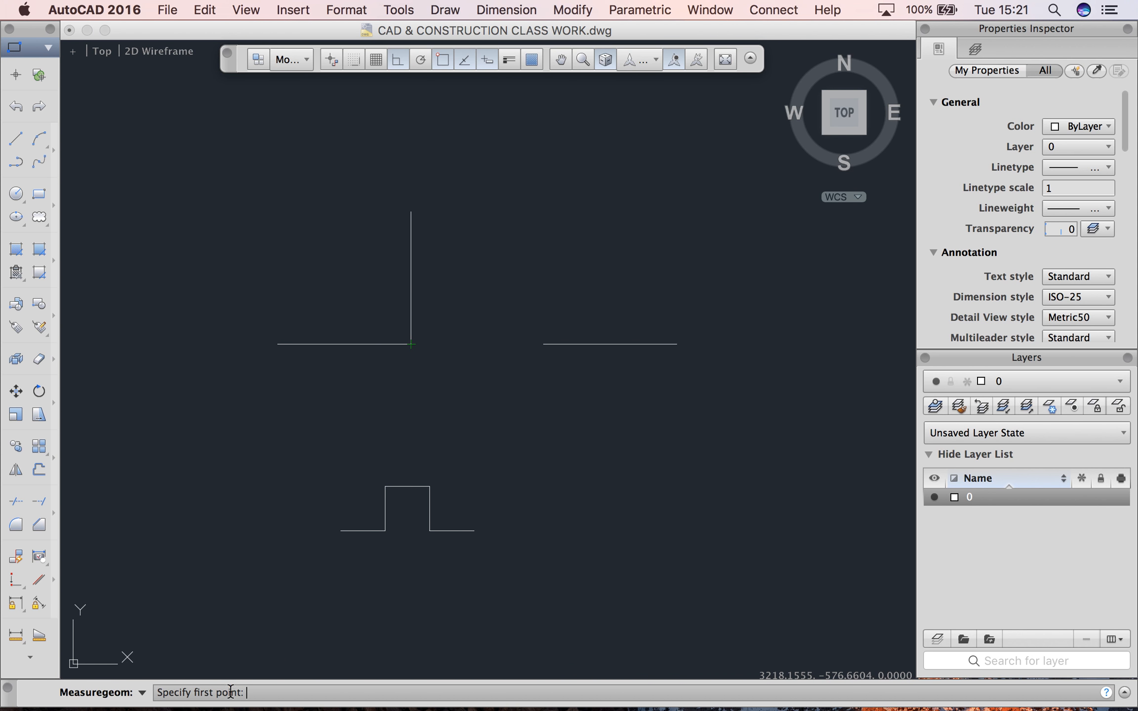
left_click(10, 636)
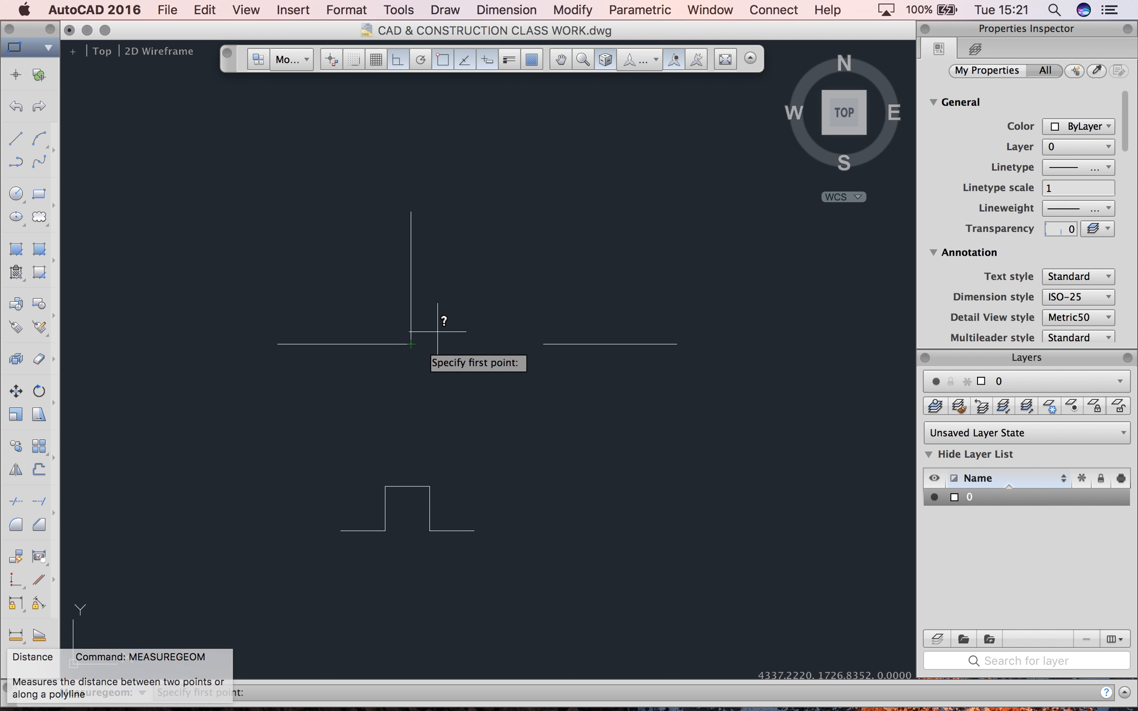
left_click(410, 345)
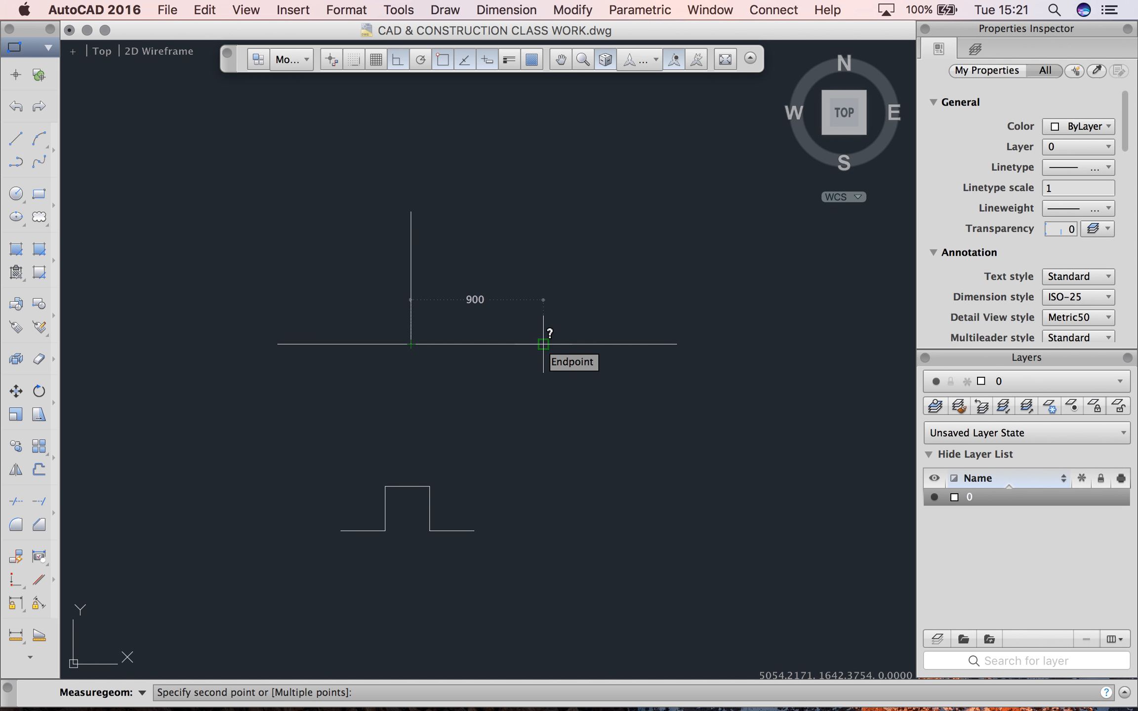
key("Escape")
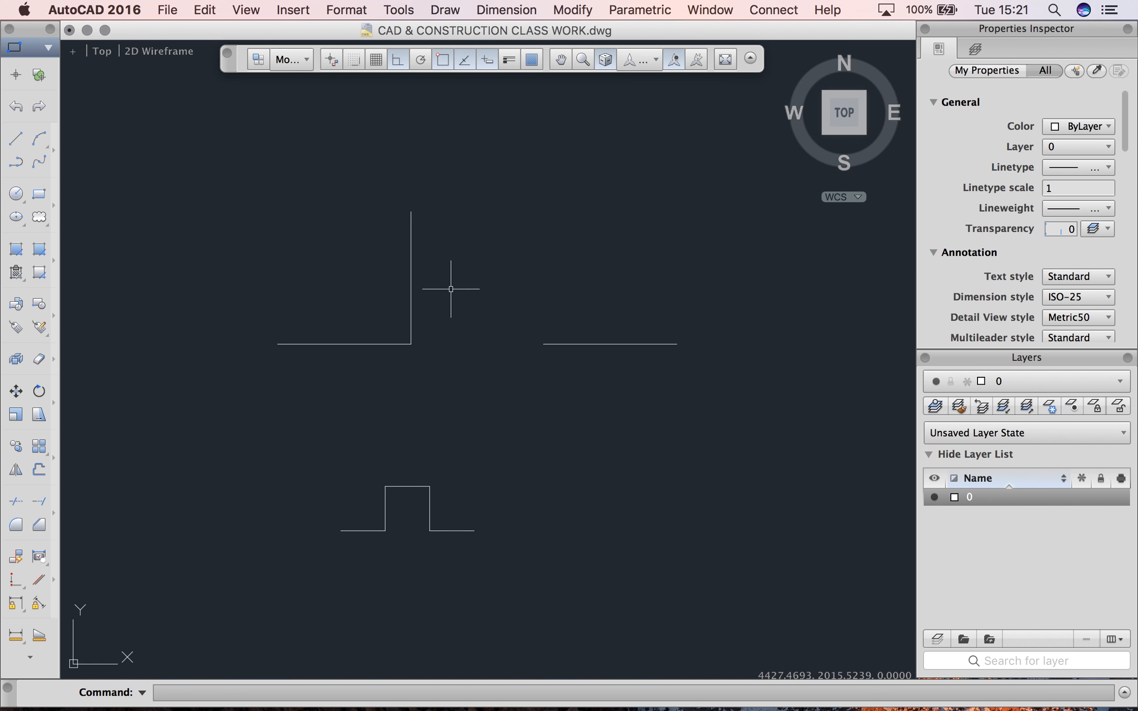
Draw a three-point arc from the top of the large vertical line through the right horizontal line's inner endpoint, ending slightly below that line.
type("a")
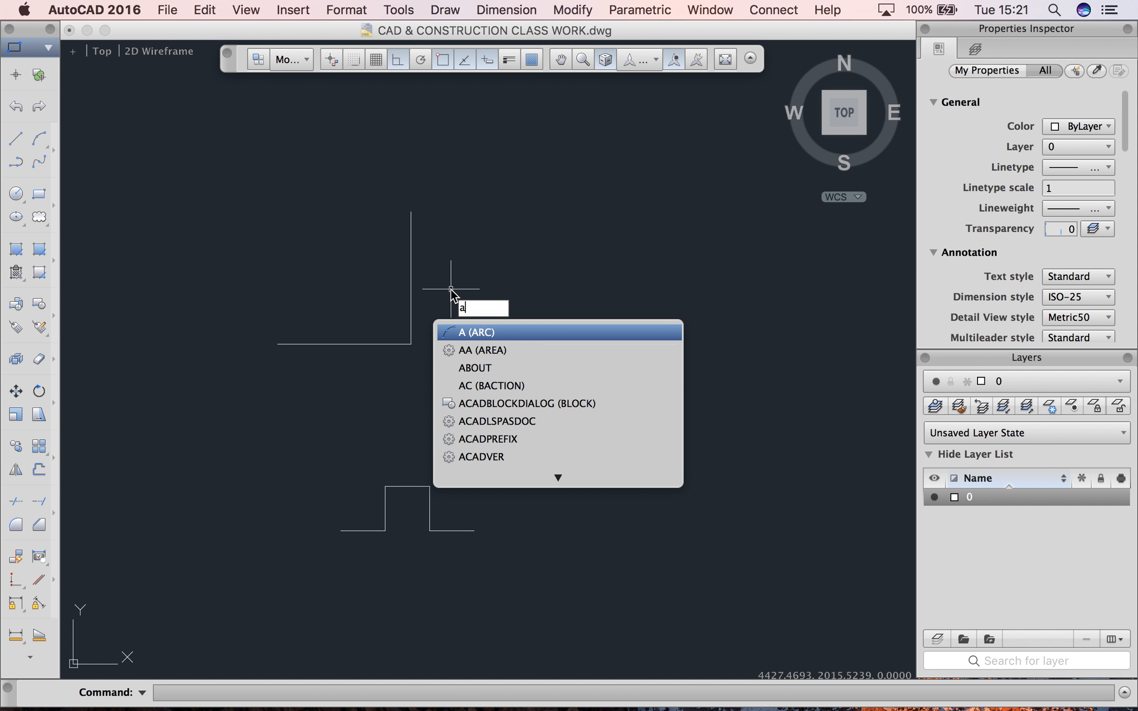
left_click(464, 334)
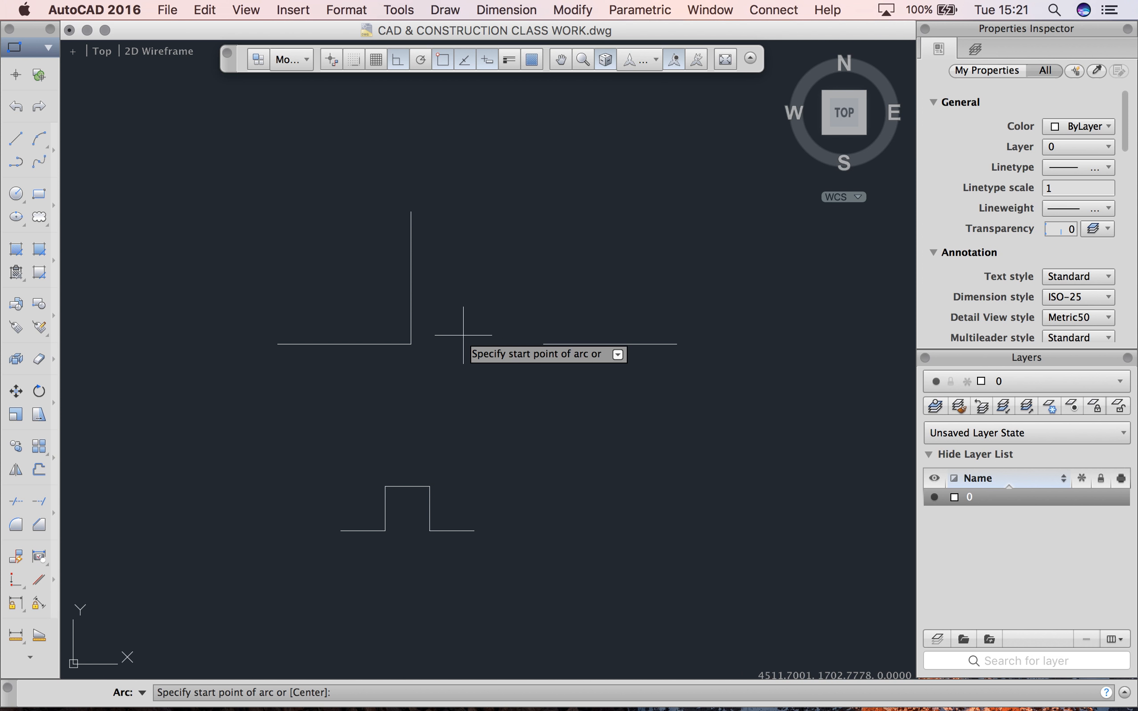
left_click(410, 211)
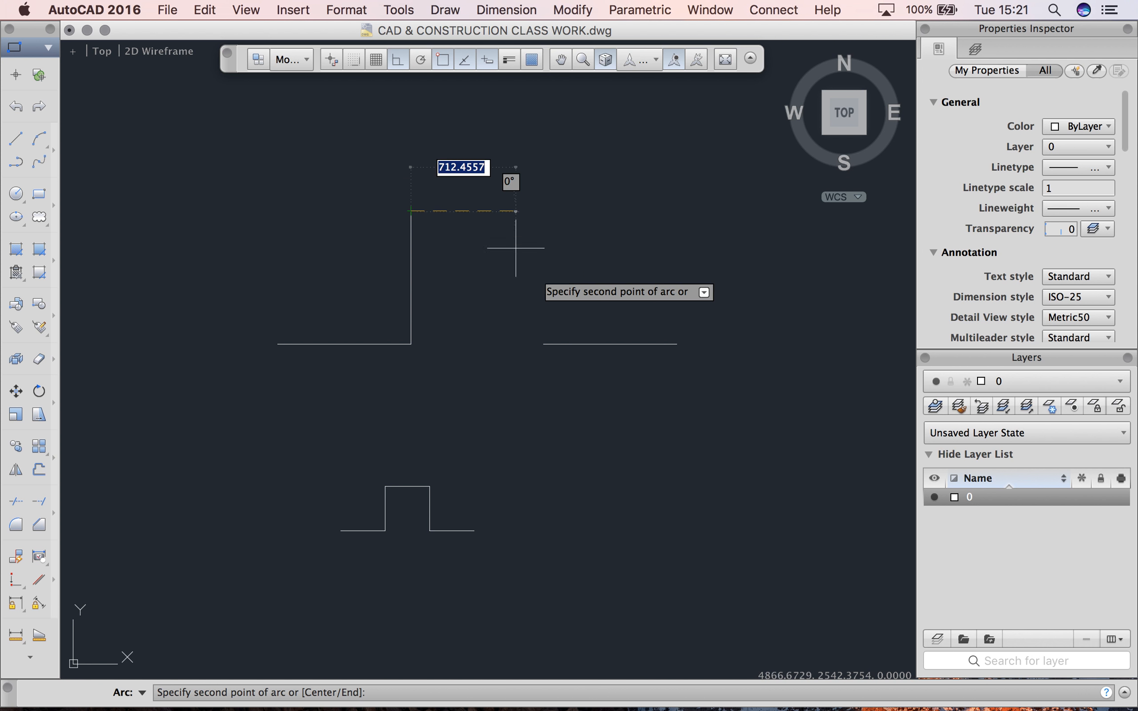
left_click(543, 344)
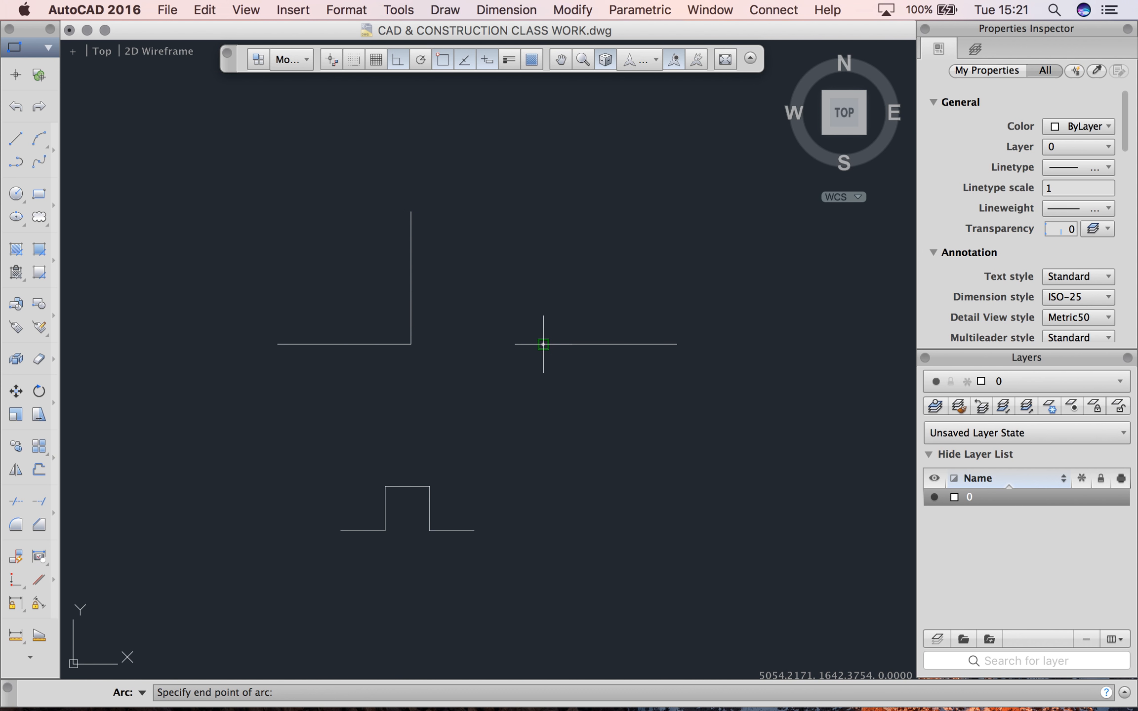
left_click(543, 395)
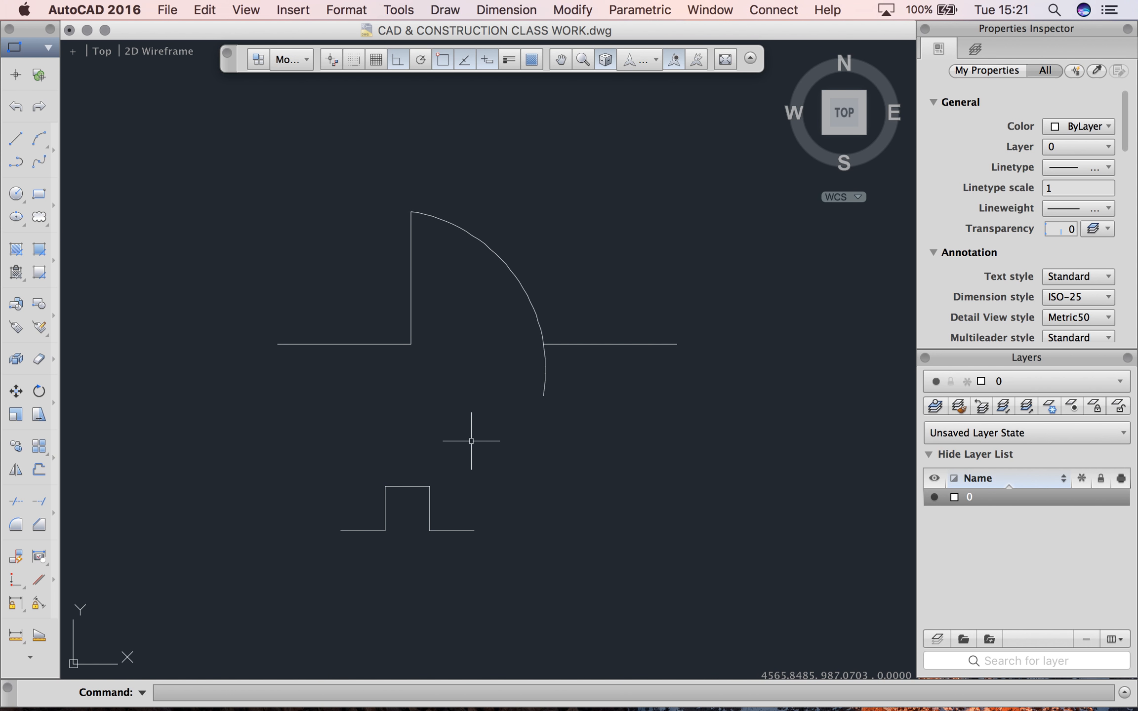
Stretch the arc's lower end up to the inner endpoint of the right horizontal line.
left_click(544, 381)
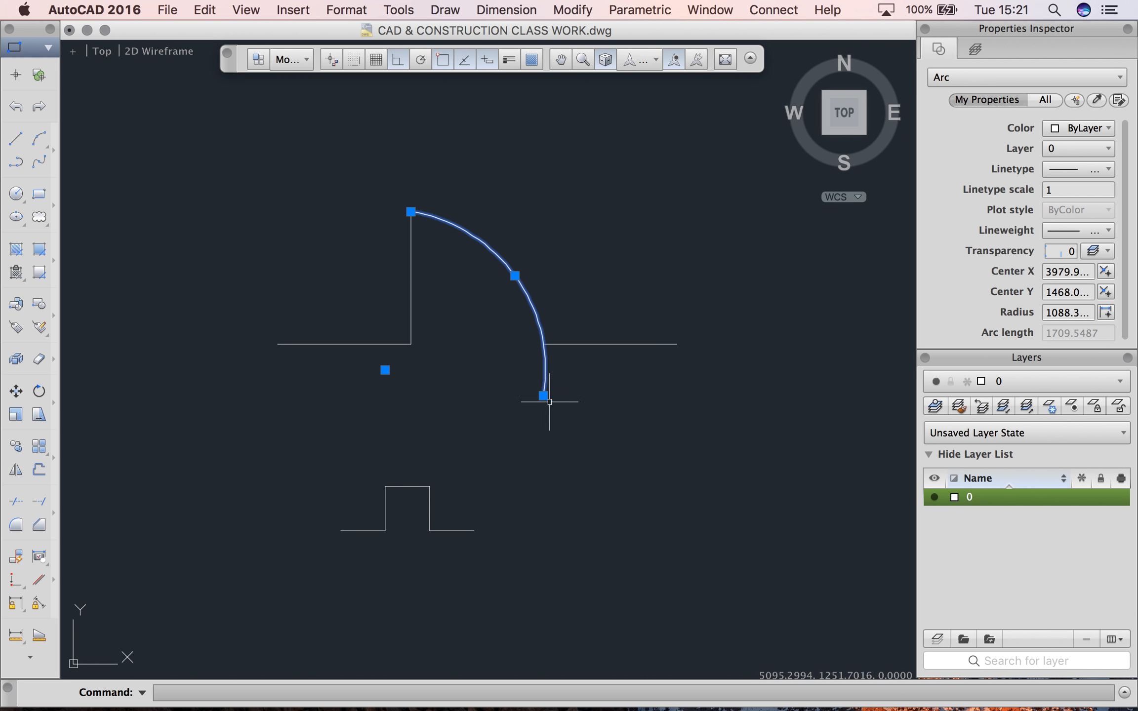
mouse_move(515, 275)
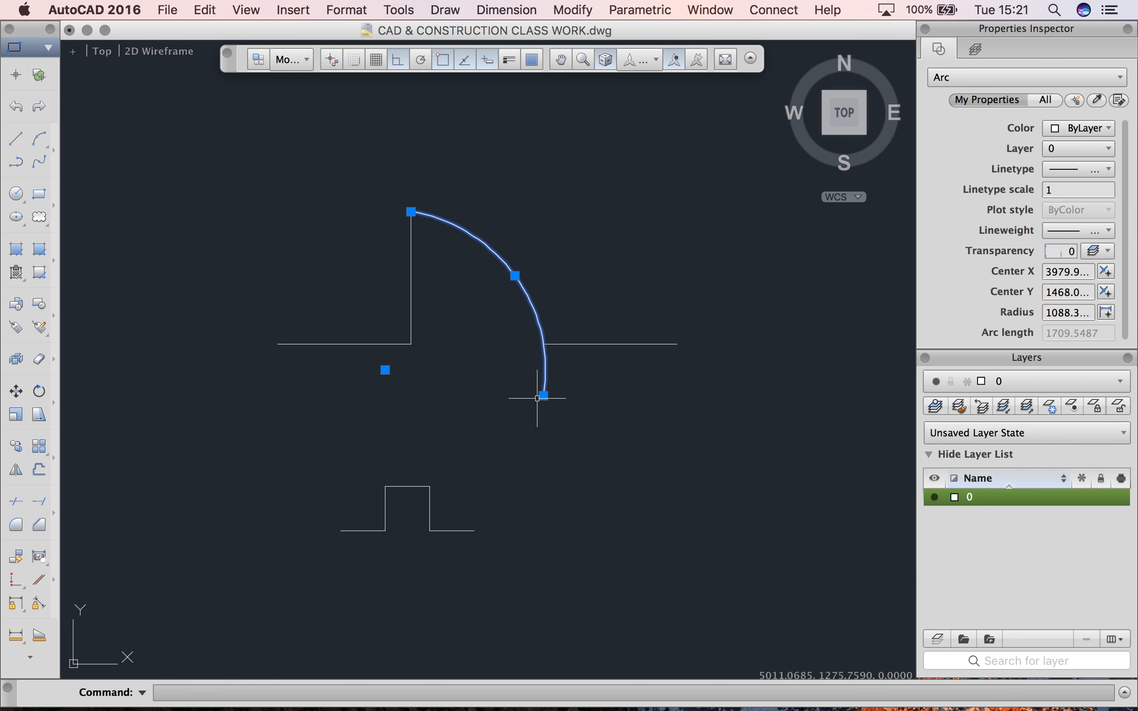
mouse_move(544, 397)
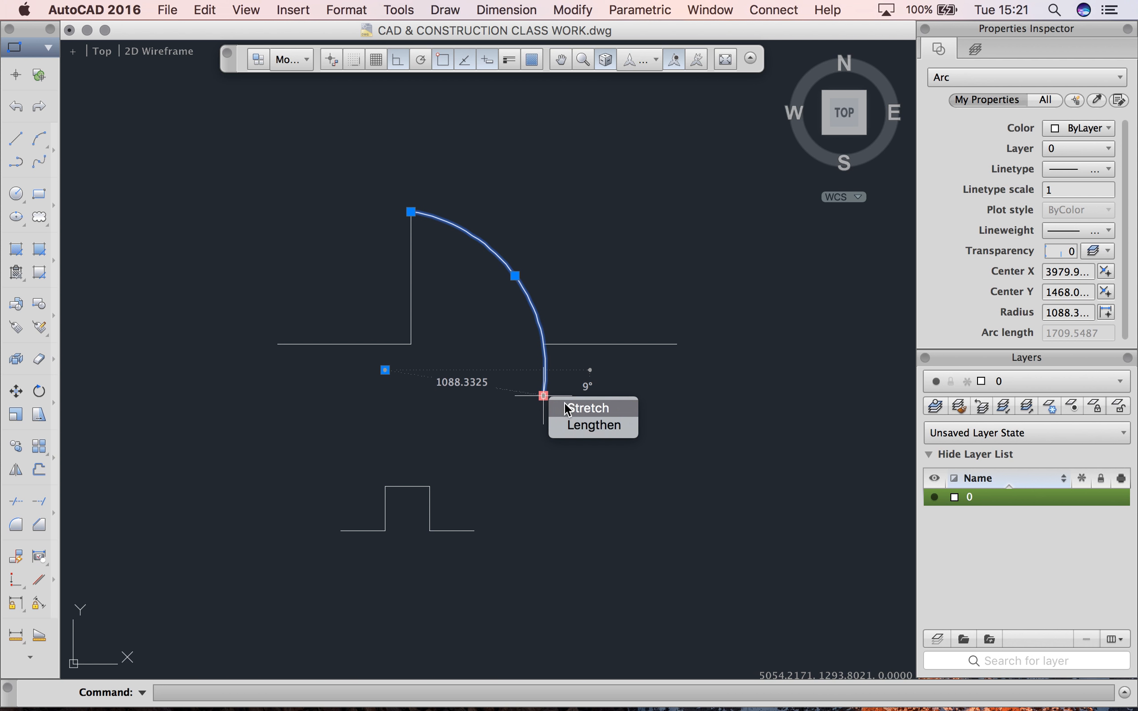
left_click(568, 407)
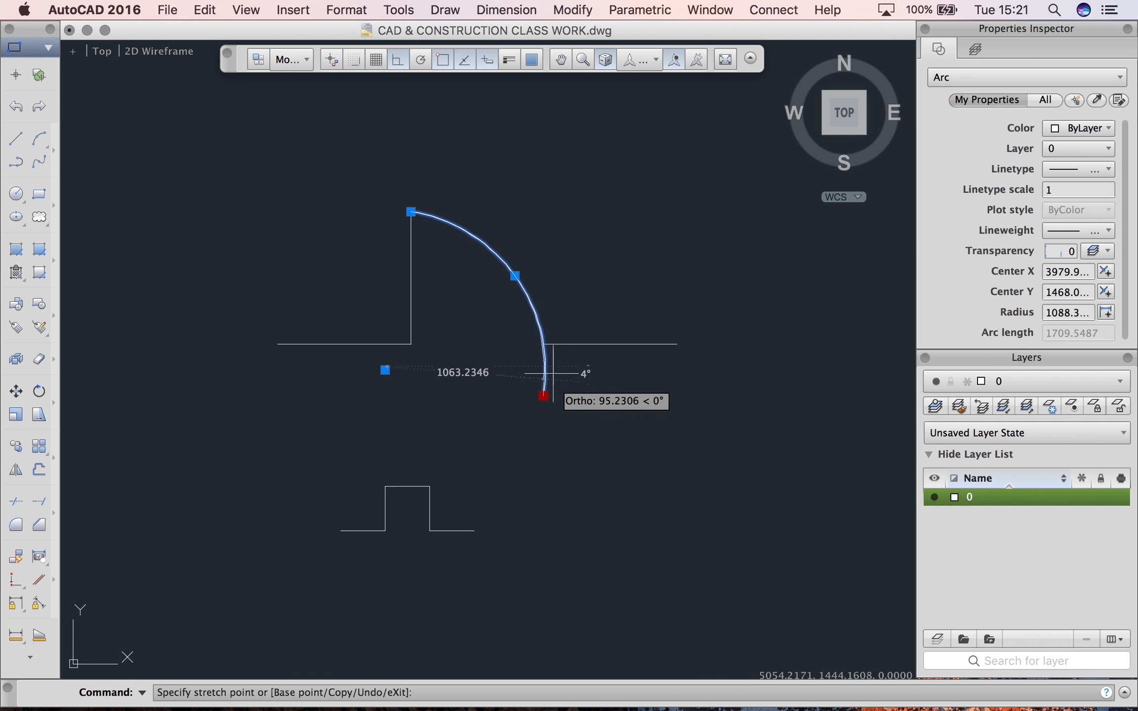
left_click(543, 344)
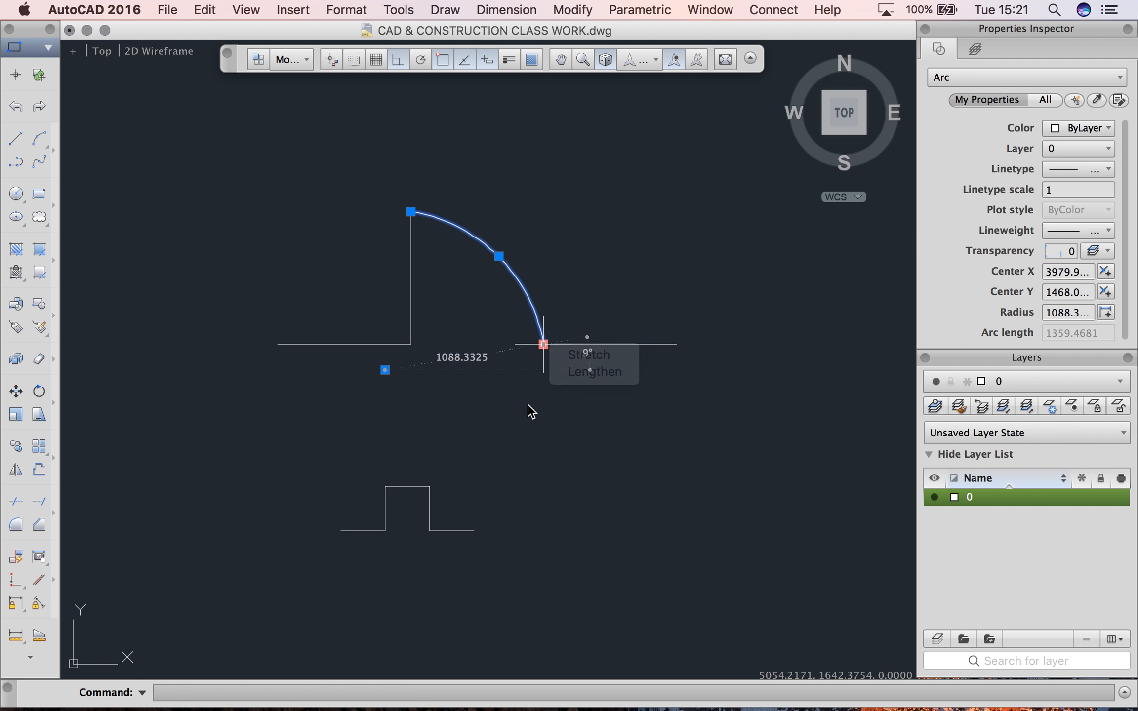
key("Escape")
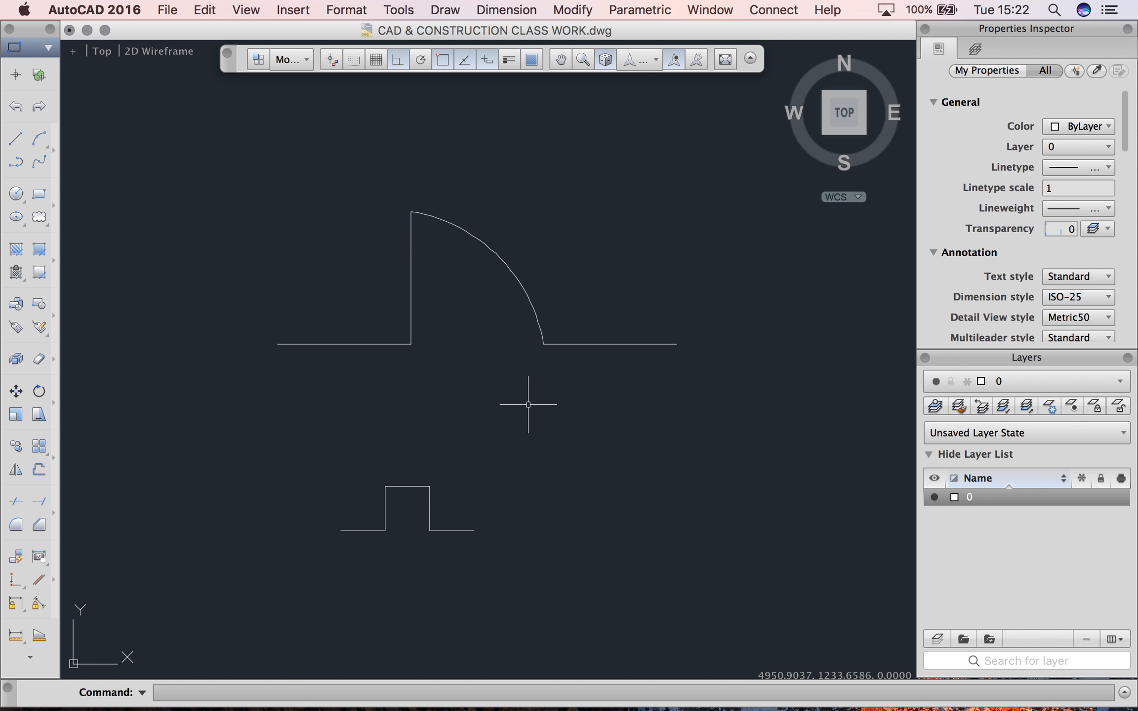
Delete the top line and the right vertical line of the smaller door outline.
middle_click_drag(529, 404, 546, 358)
left_click(470, 462)
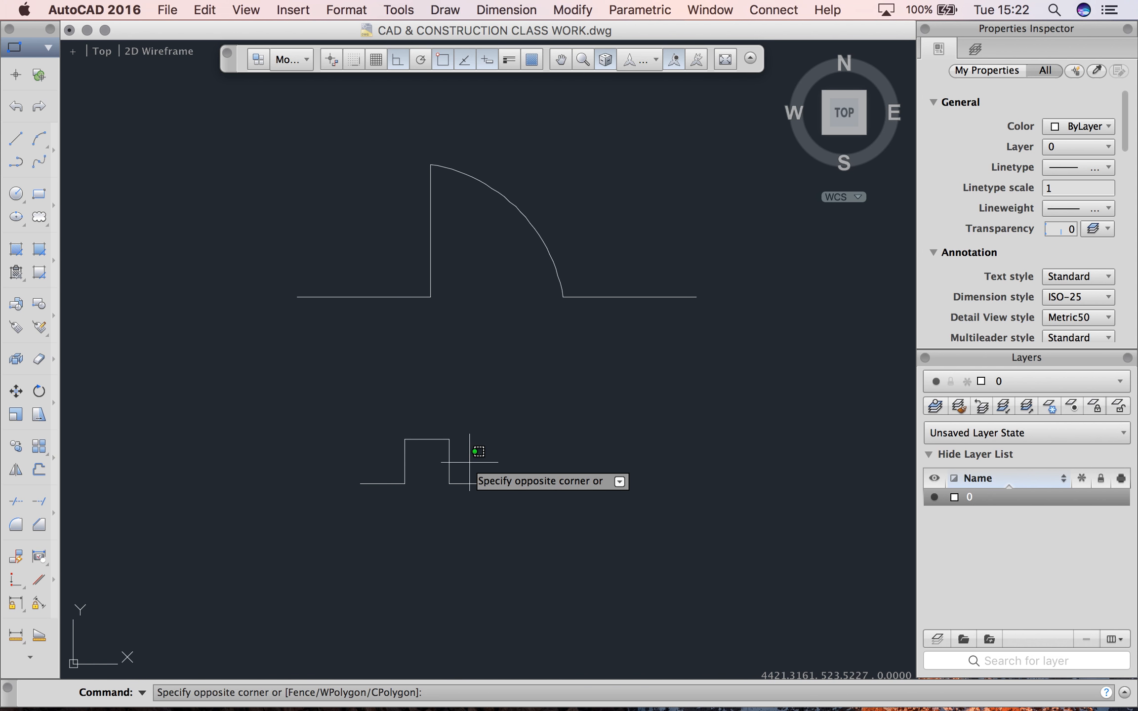
left_click(444, 410)
key("Delete")
Draw a Start, End, Radius arc from the small right line's inner endpoint to the top of the small vertical line, with radius 300.
middle_click_drag(437, 414, 458, 396)
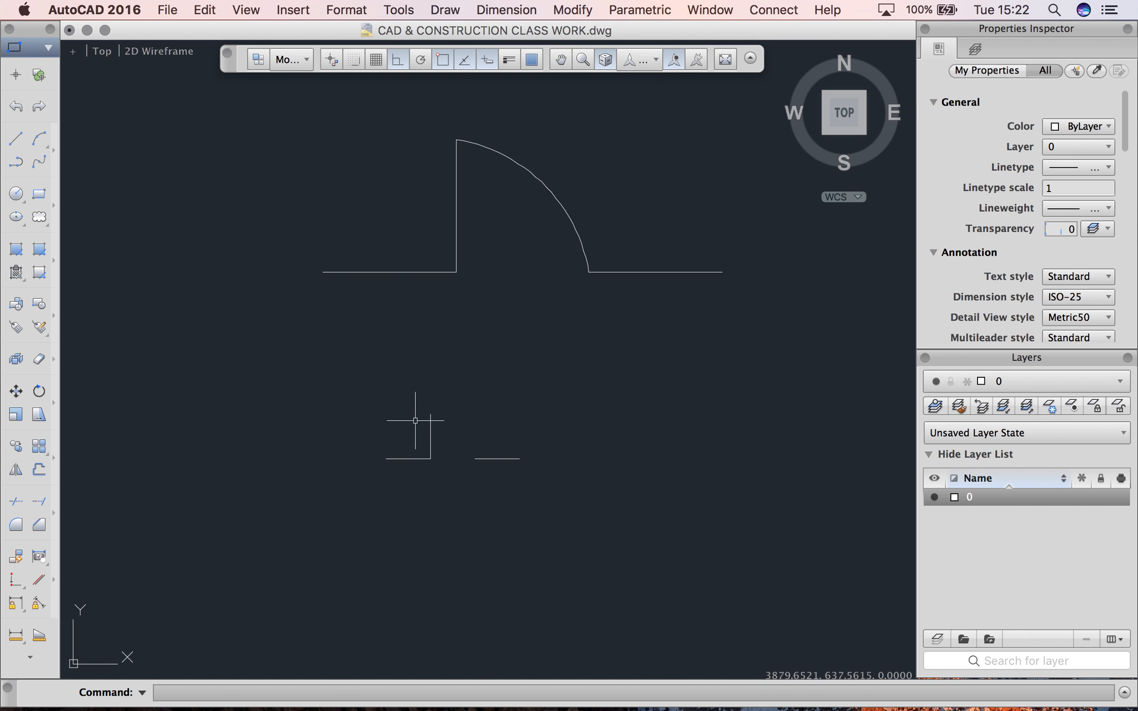
left_click(431, 437)
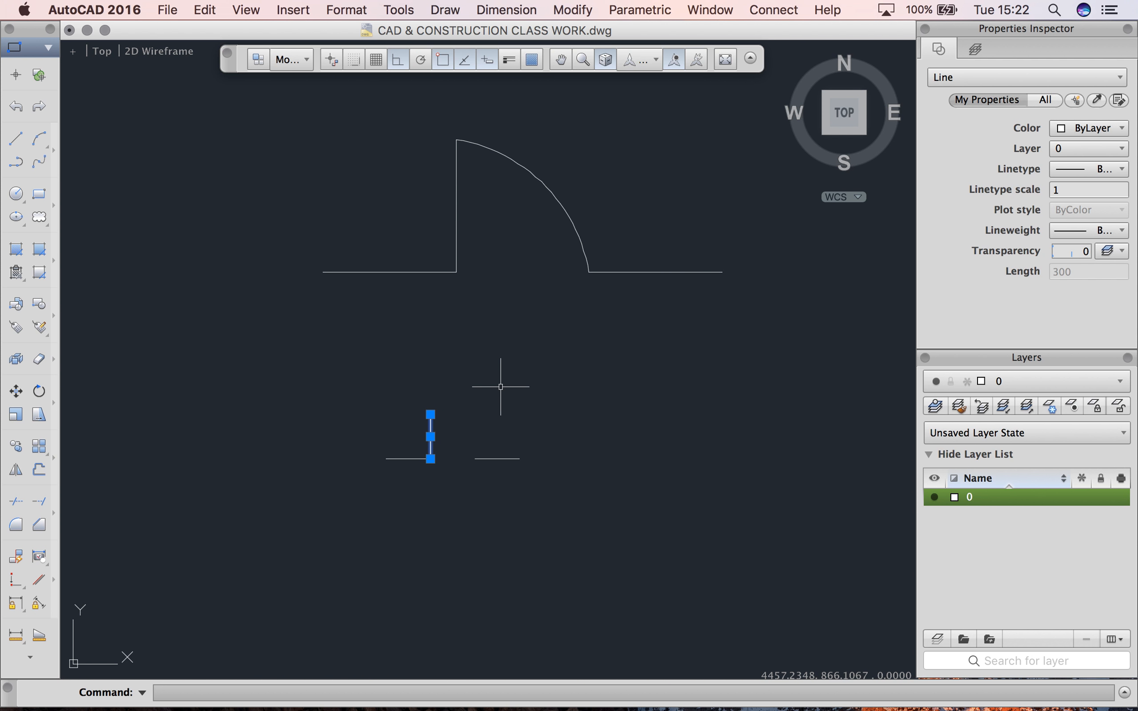
key("Escape")
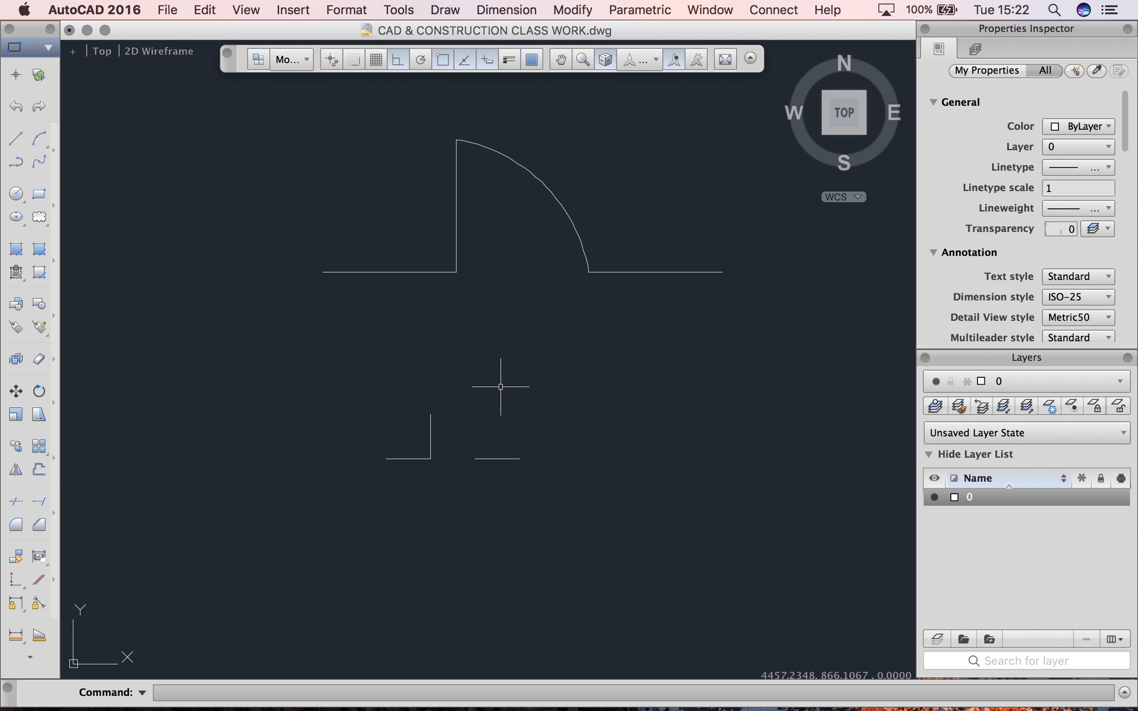
left_click(446, 9)
mouse_move(498, 243)
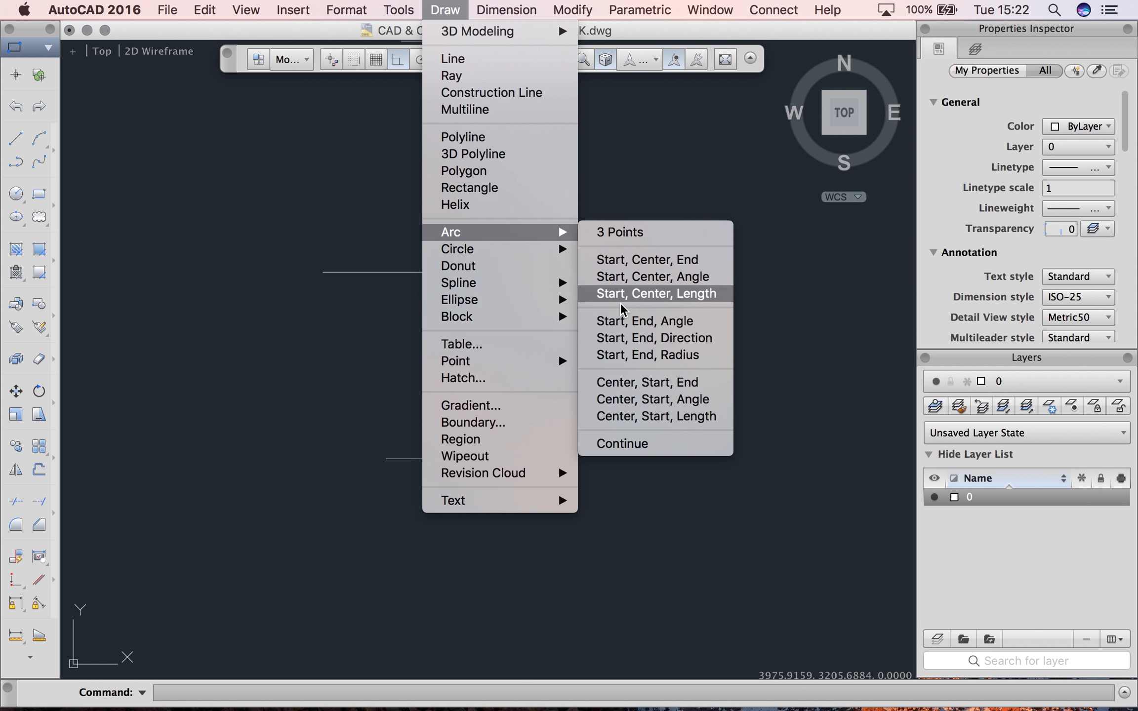
left_click(624, 356)
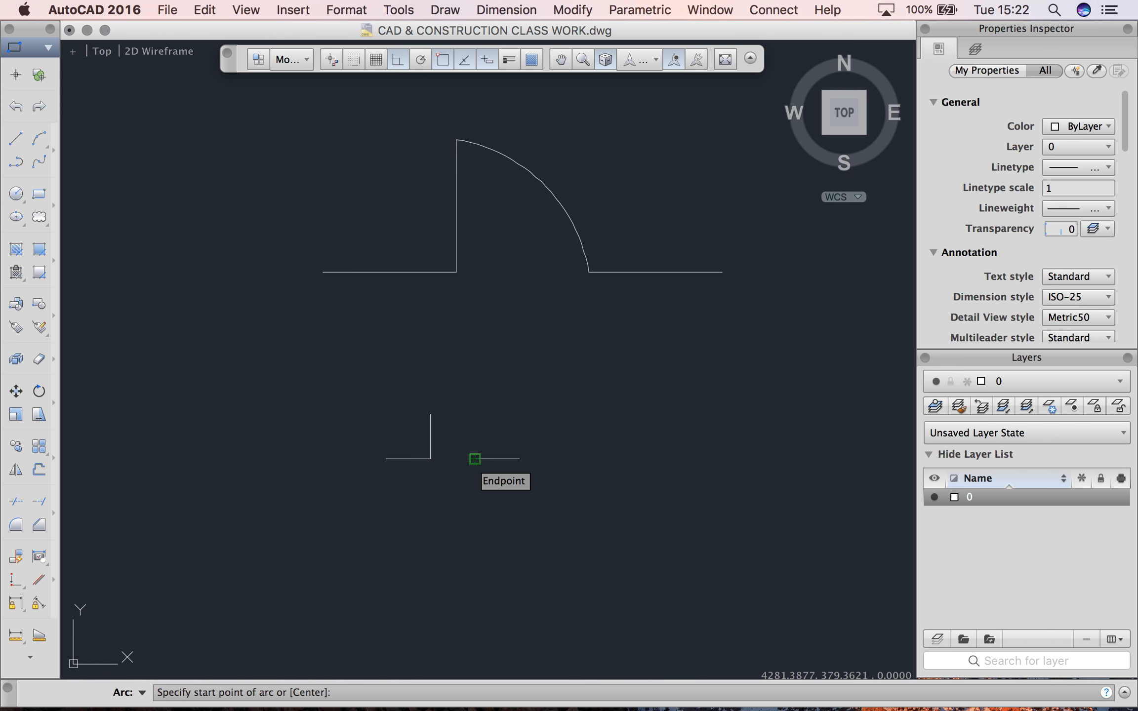
left_click(475, 459)
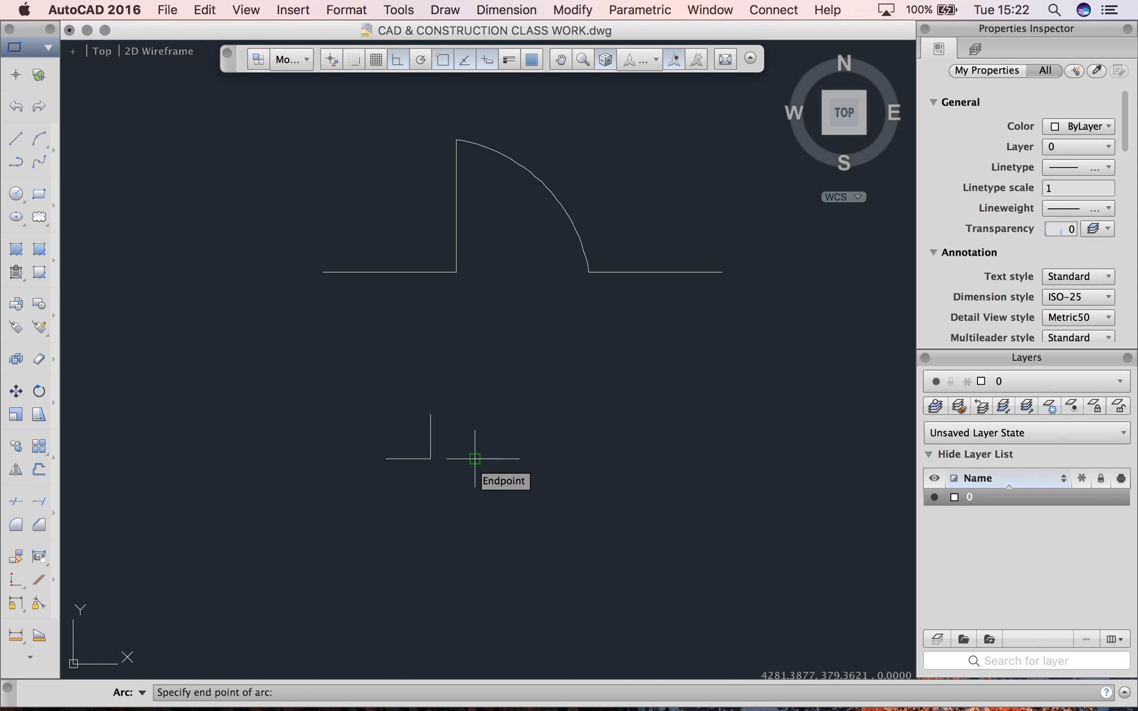
left_click(431, 414)
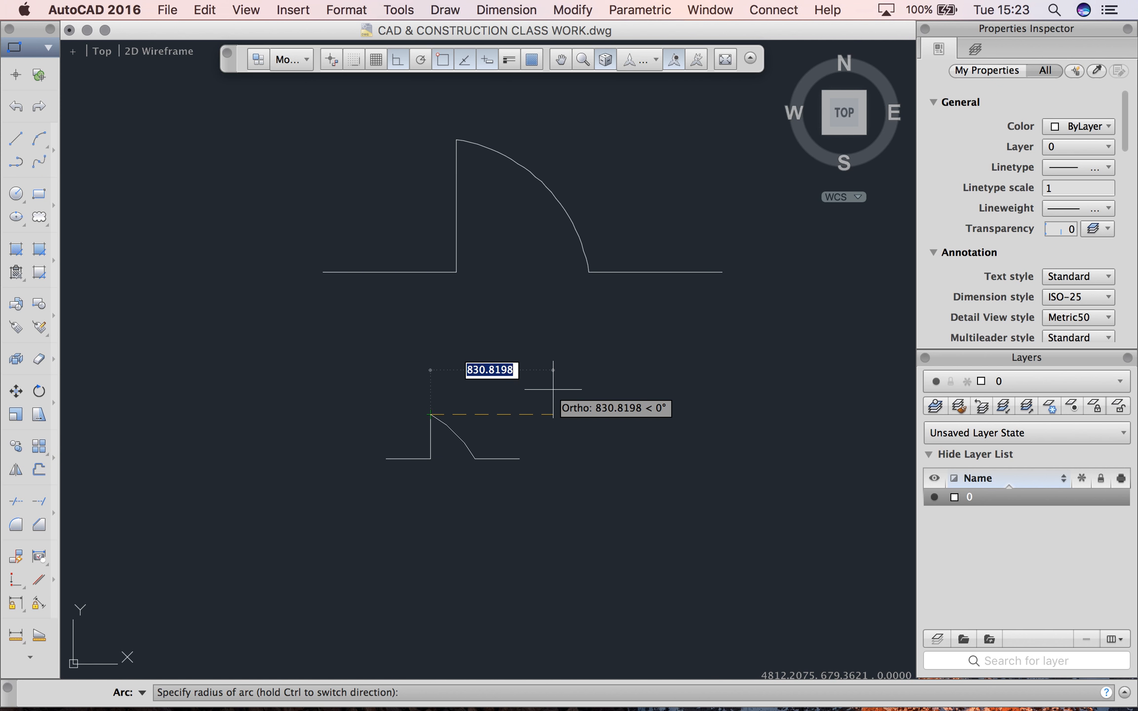
type("300")
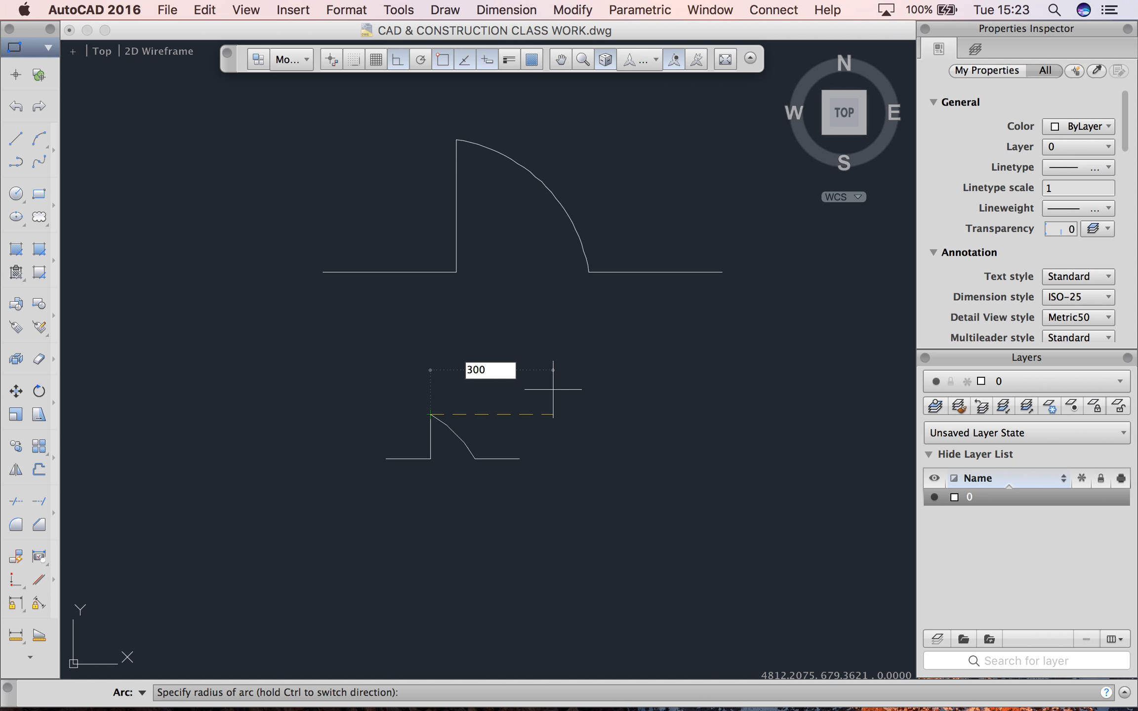
key("Return")
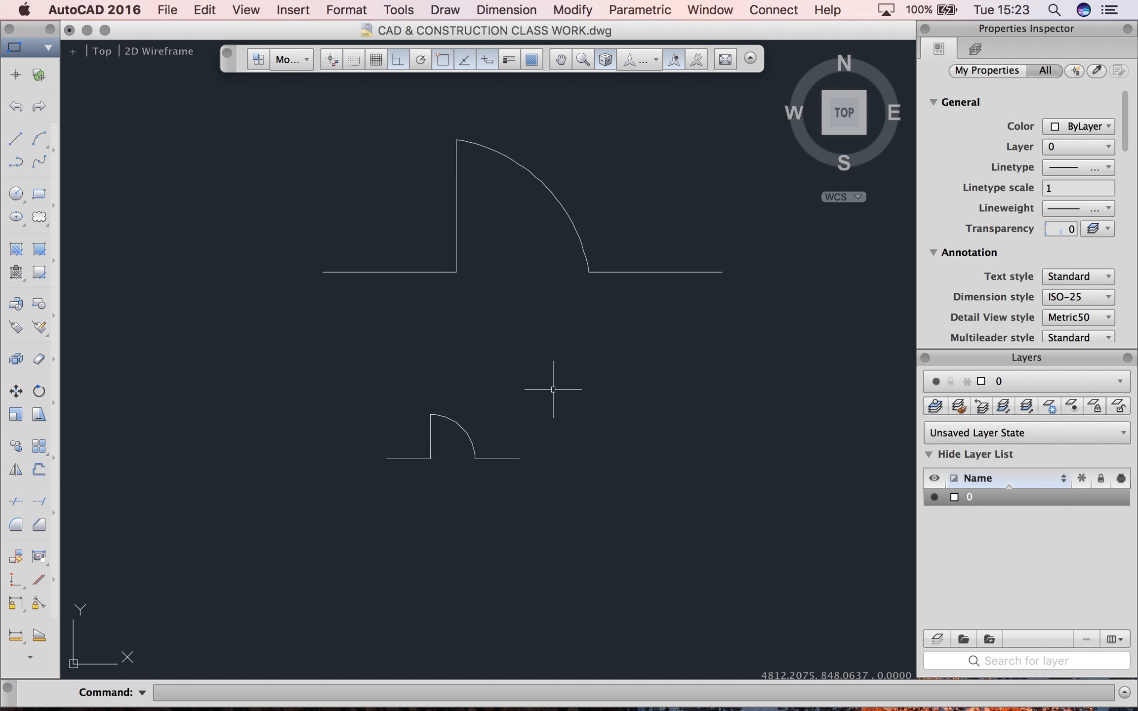
middle_click_drag(554, 390, 442, 436)
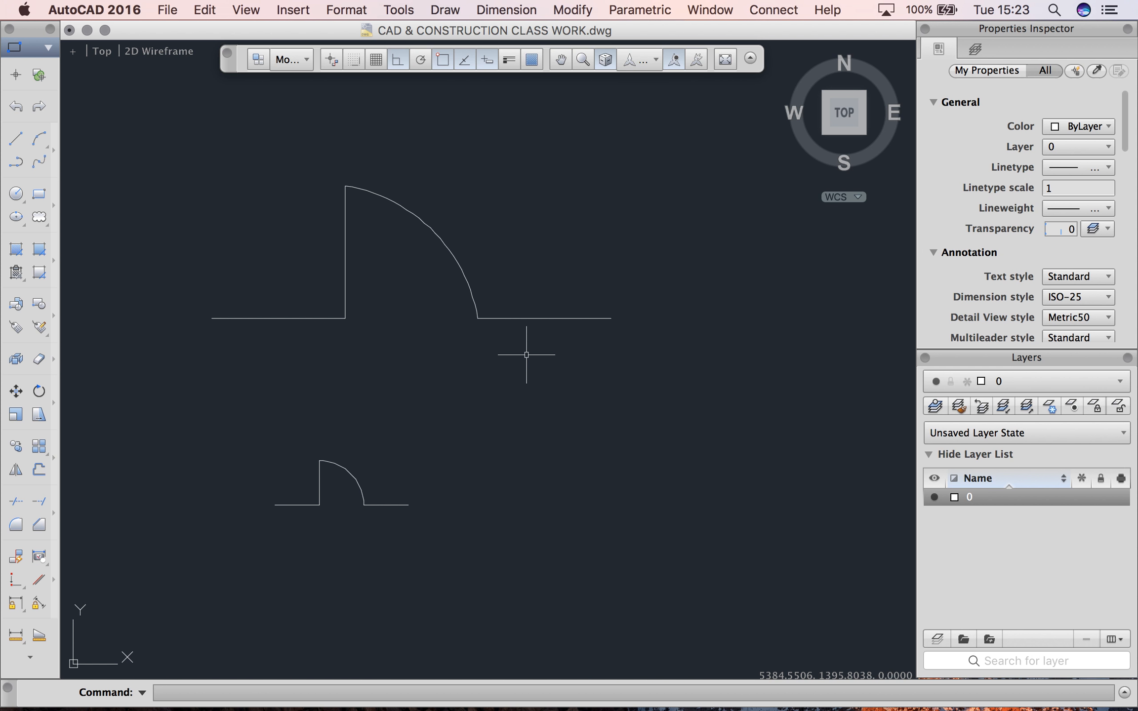
middle_click_drag(527, 354, 574, 337)
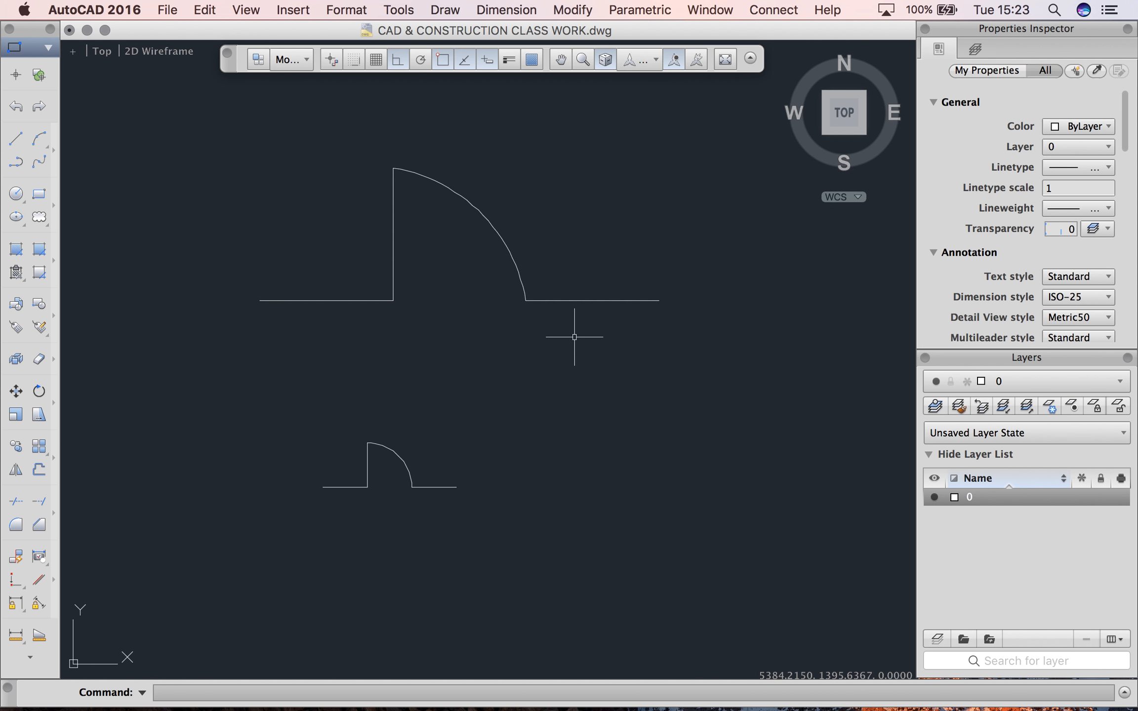